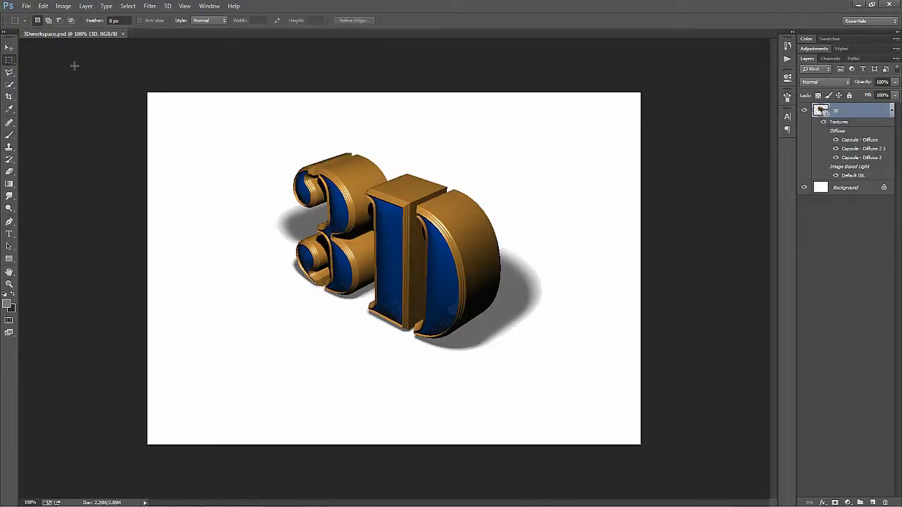
- Review the graphics processor options in the Performance preferences, including the advanced settings for drawing mode and OpenCL
click(43, 6)
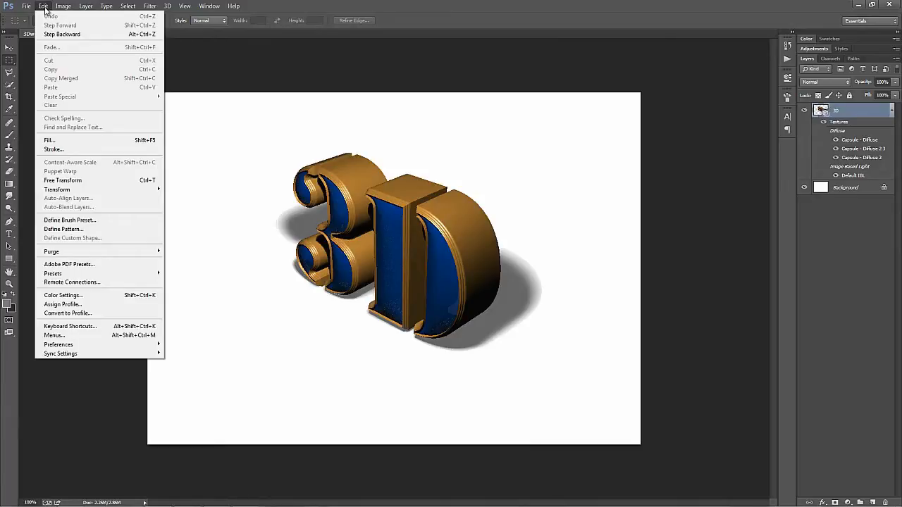
mouse_move(73, 347)
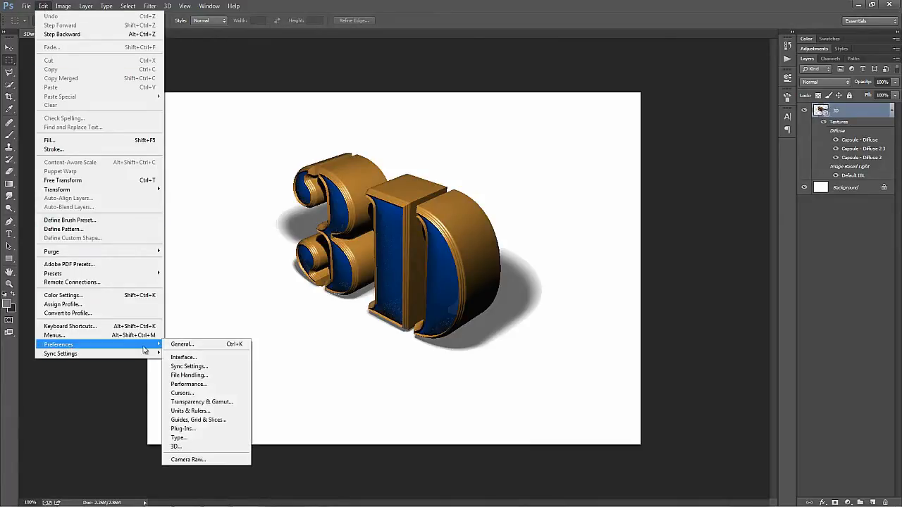
click(195, 386)
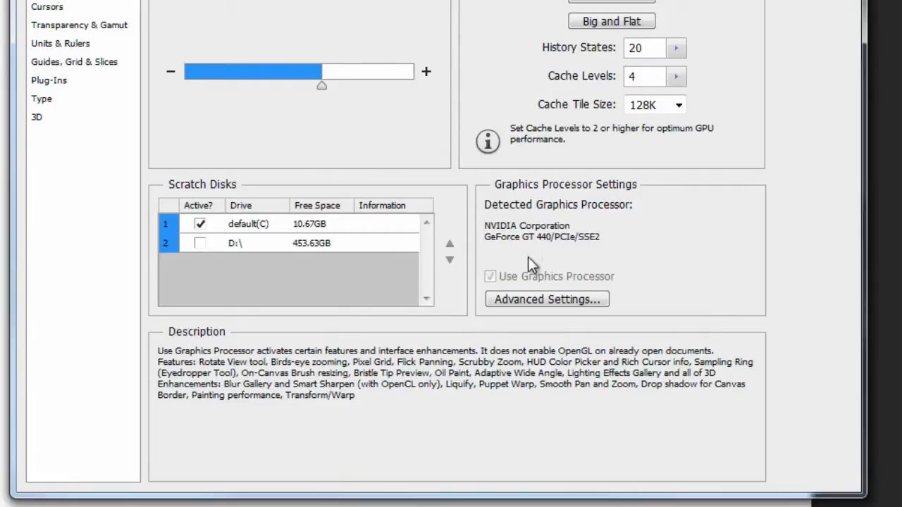
click(538, 302)
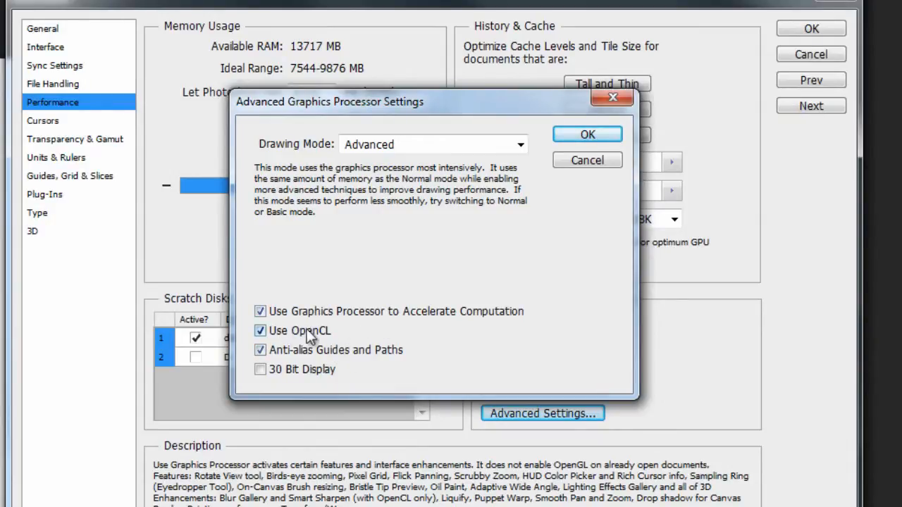
click(588, 135)
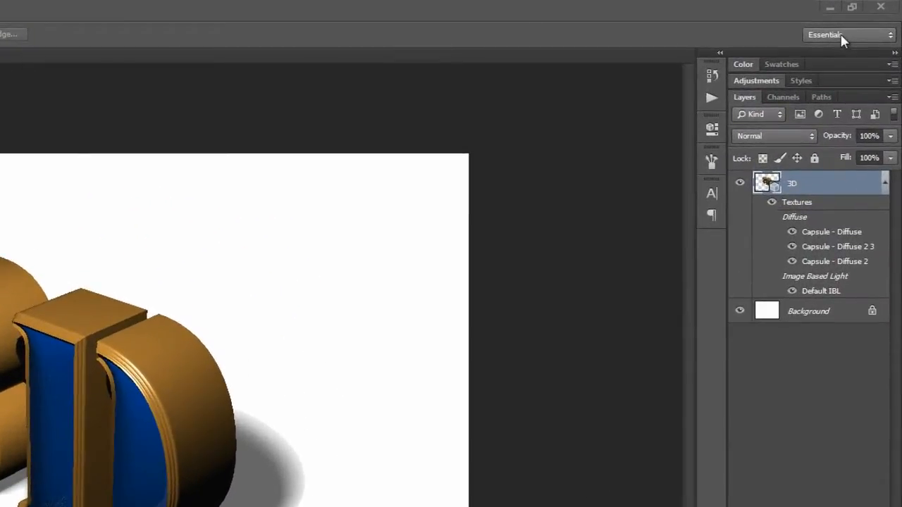
- Switch to the 3D workspace and orbit the camera slightly around the 3D text with the Move tool
click(843, 36)
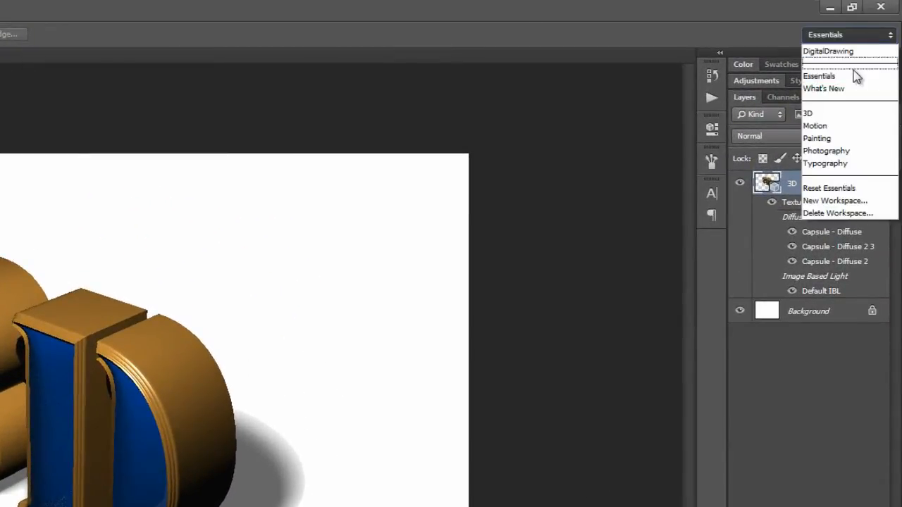
click(823, 115)
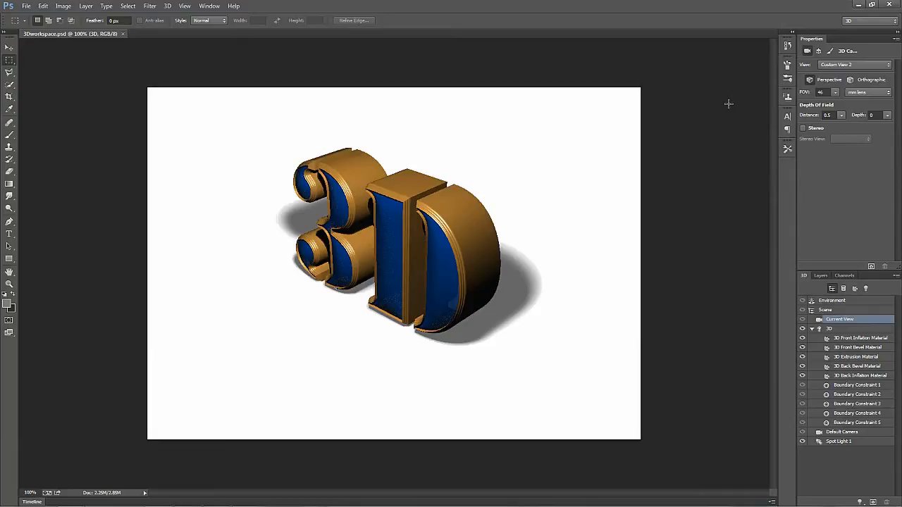
click(9, 48)
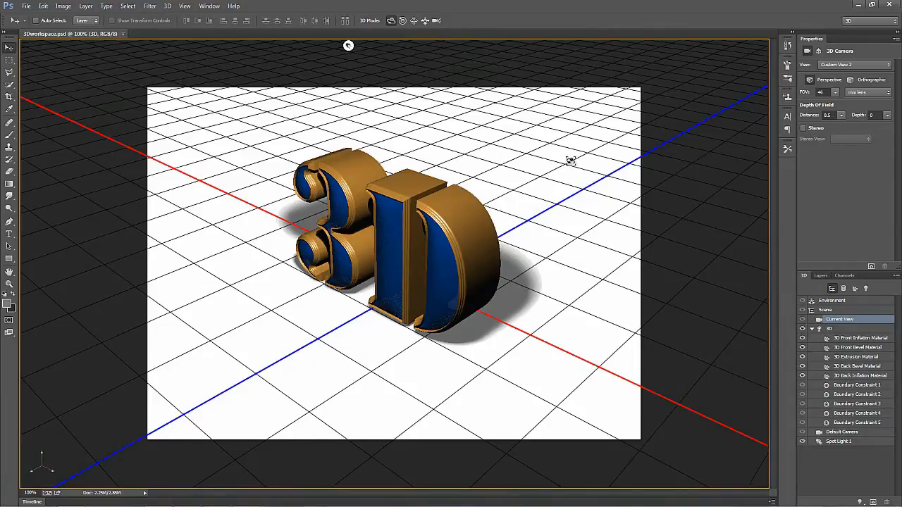
drag(348, 45, 382, 45)
drag(570, 170, 625, 183)
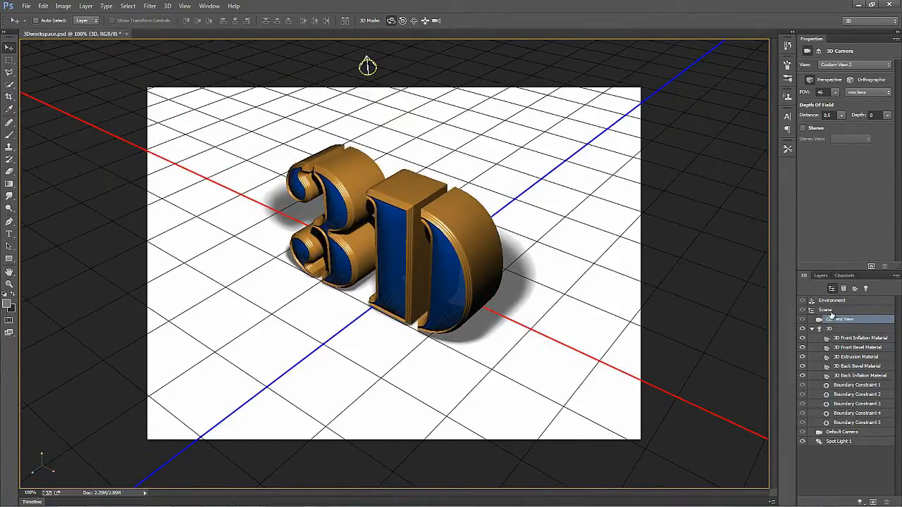
- Select the whole scene, try rotating the 3D text slightly, and undo that change
click(830, 313)
click(830, 312)
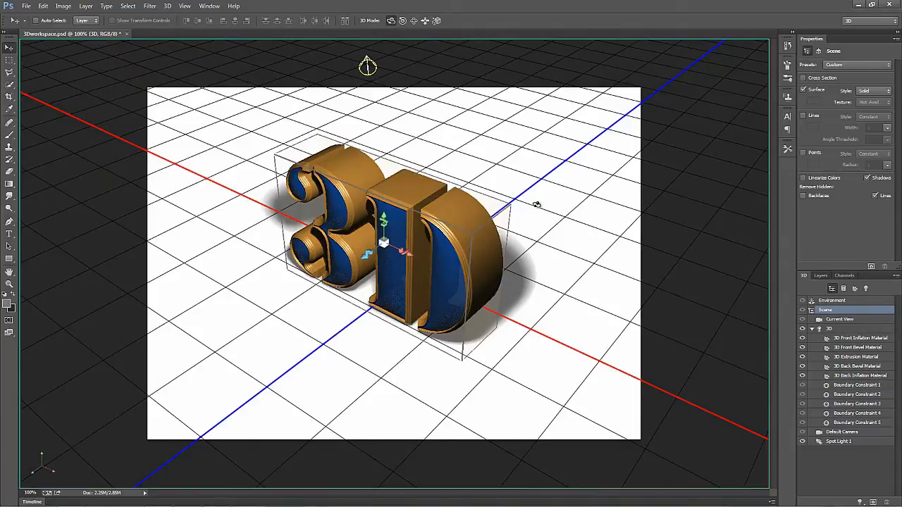
mouse_move(566, 211)
mouse_down()
mouse_move(517, 225)
mouse_move(479, 204)
mouse_move(451, 171)
mouse_move(562, 181)
mouse_move(598, 244)
mouse_move(527, 298)
mouse_move(461, 184)
mouse_move(567, 200)
mouse_move(610, 294)
mouse_move(527, 298)
mouse_move(501, 237)
mouse_move(574, 204)
mouse_move(581, 214)
mouse_up()
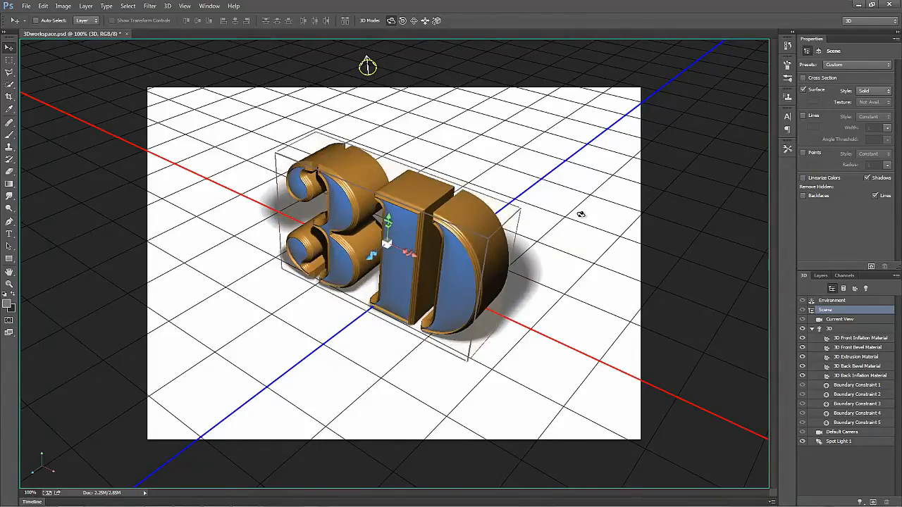
key(ctrl+z)
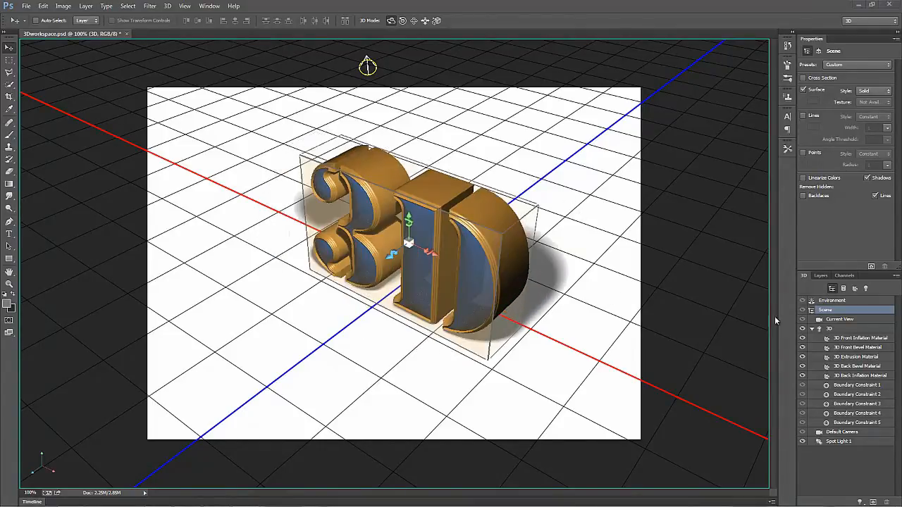
- Select the 3D text mesh and reposition it along its axes with the on-canvas bounding box and axis handles
click(833, 330)
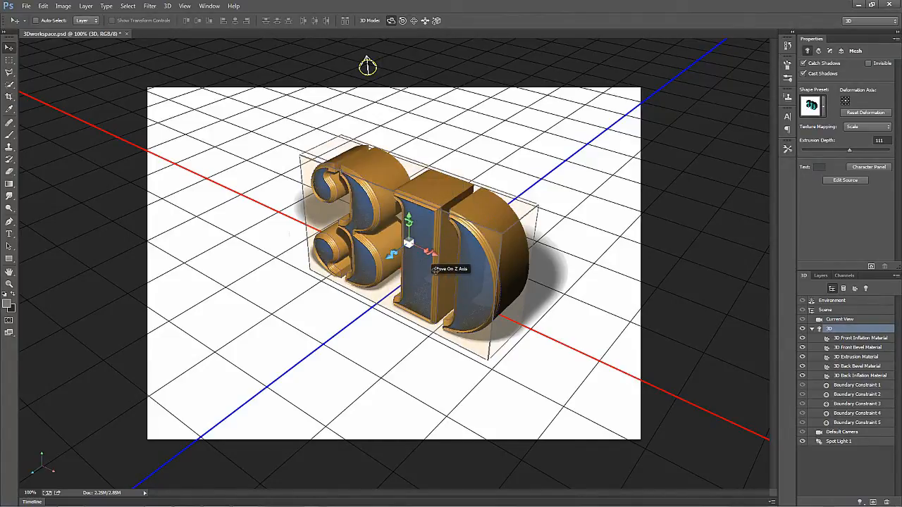
drag(435, 254, 398, 207)
drag(372, 176, 401, 145)
drag(469, 167, 522, 279)
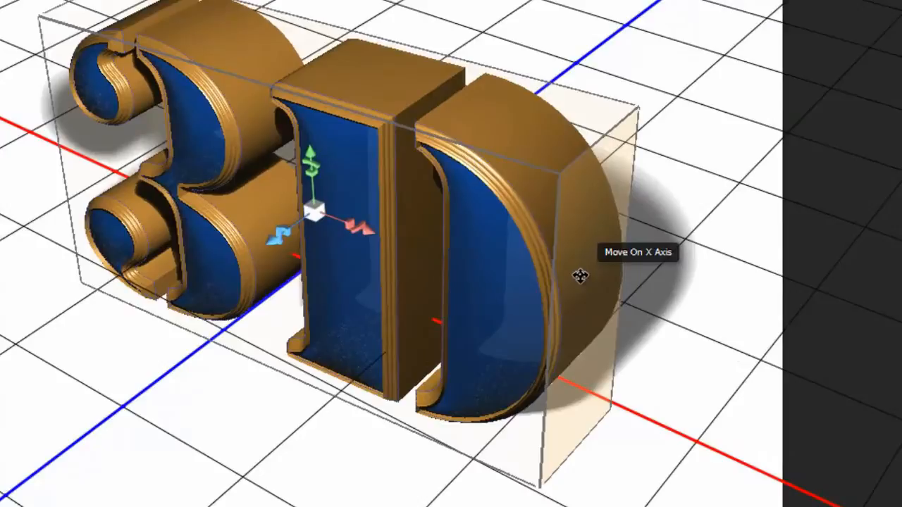
drag(469, 268, 485, 288)
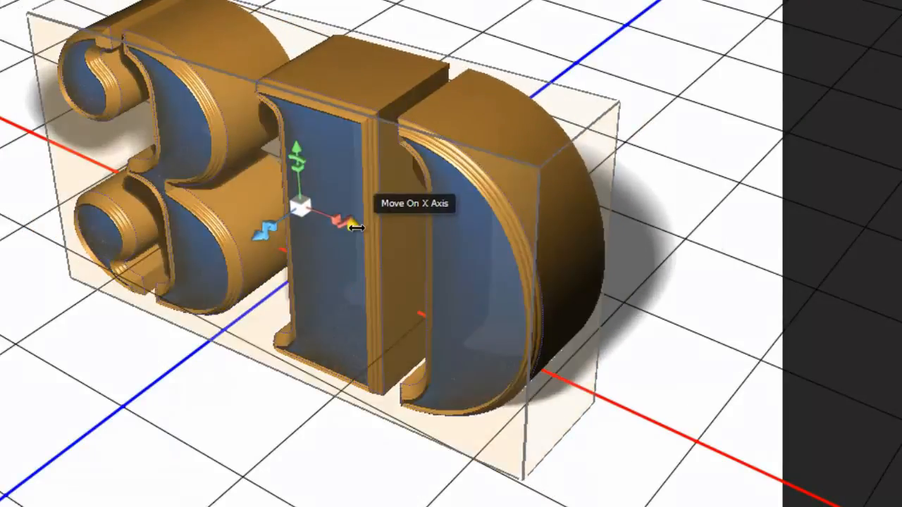
drag(346, 221, 372, 249)
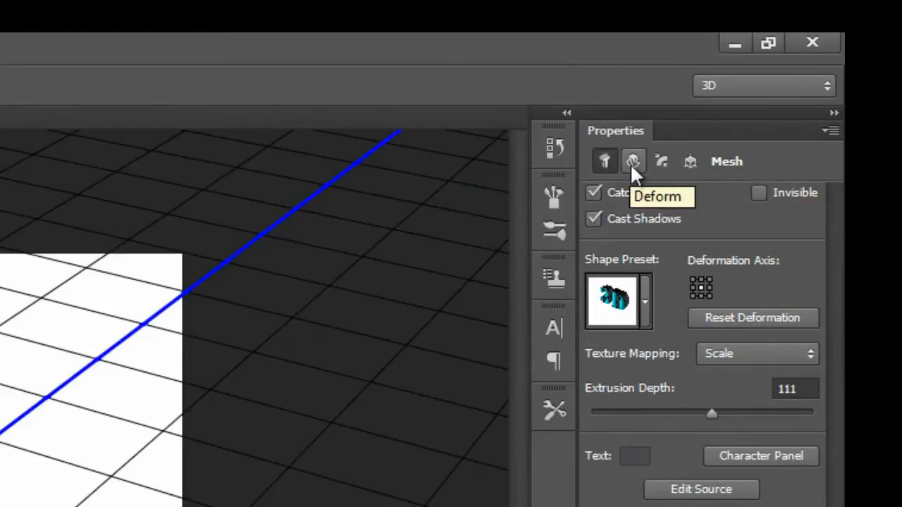
- Try deforming the text mesh with a 10° twist and 88% taper, and set its front cap's inflate angle to -15°
click(630, 160)
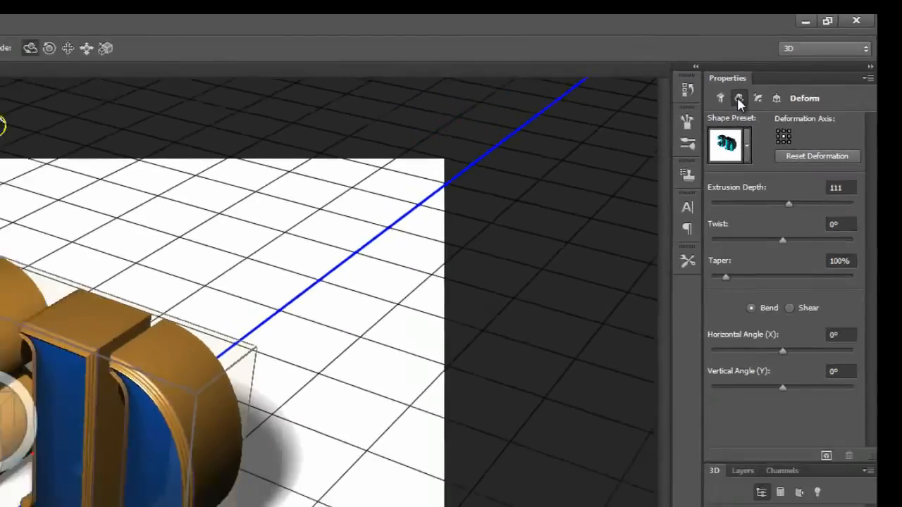
drag(363, 212, 367, 239)
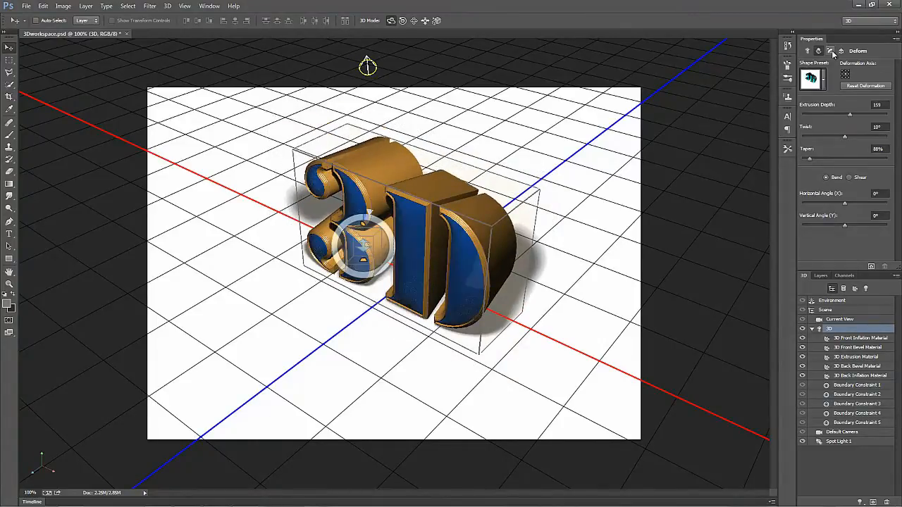
click(830, 51)
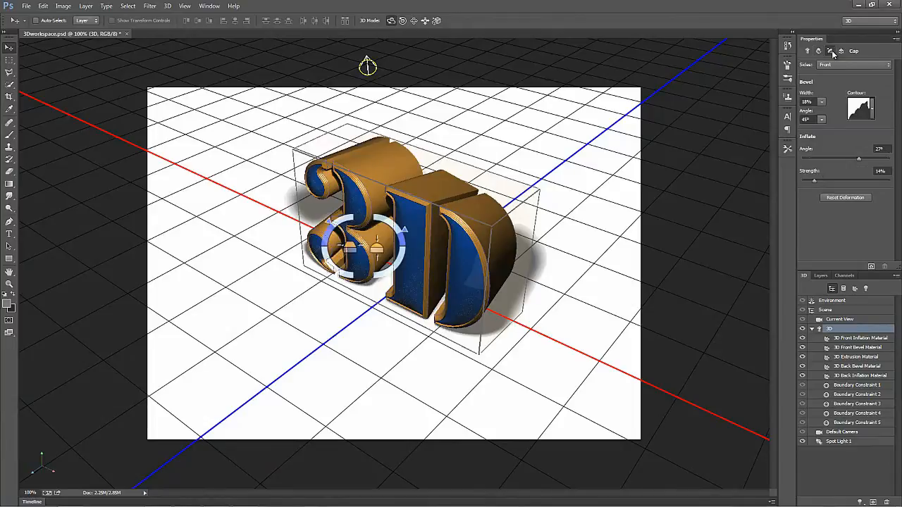
drag(403, 226, 407, 259)
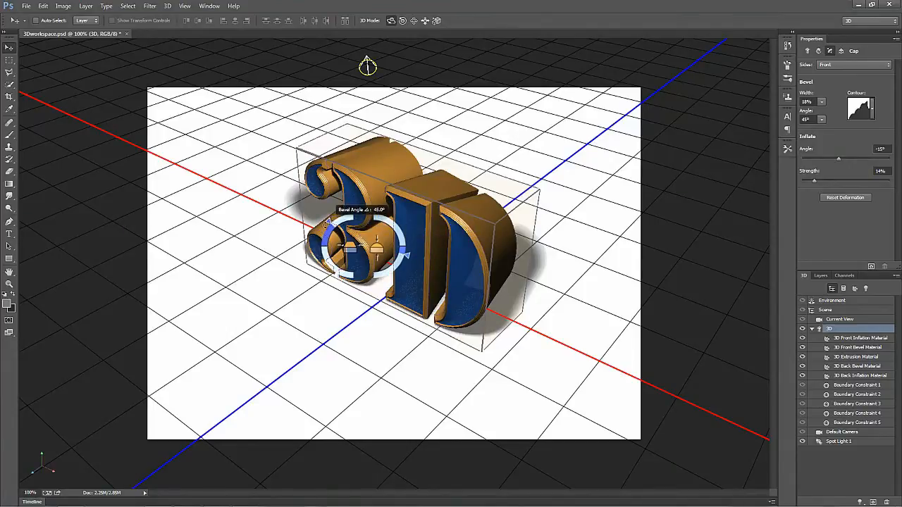
drag(323, 231, 322, 240)
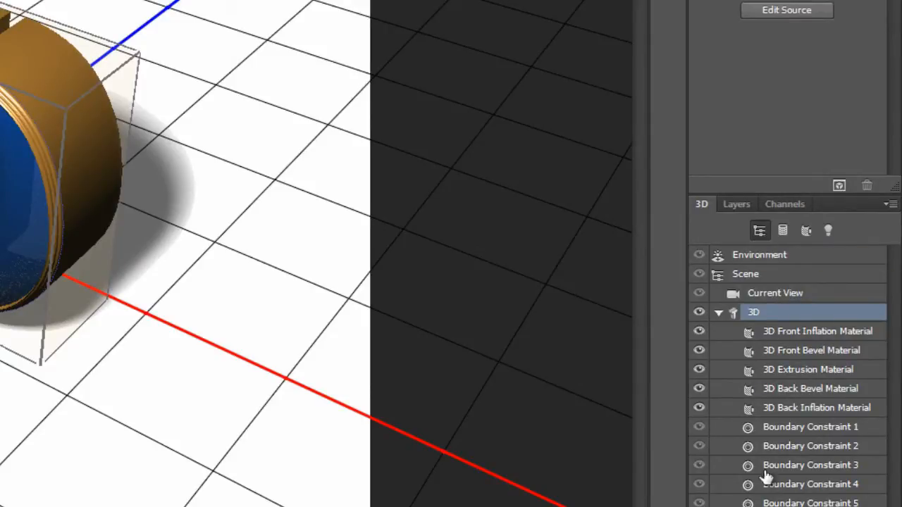
- Examine the scene's meshes, materials and lights by filtering the 3D list, and return to the whole scene list
click(782, 231)
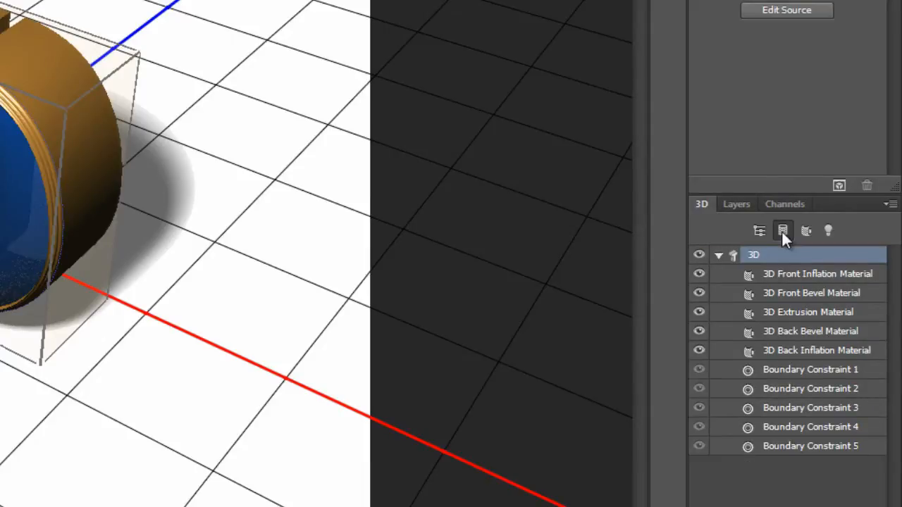
click(718, 255)
click(718, 255)
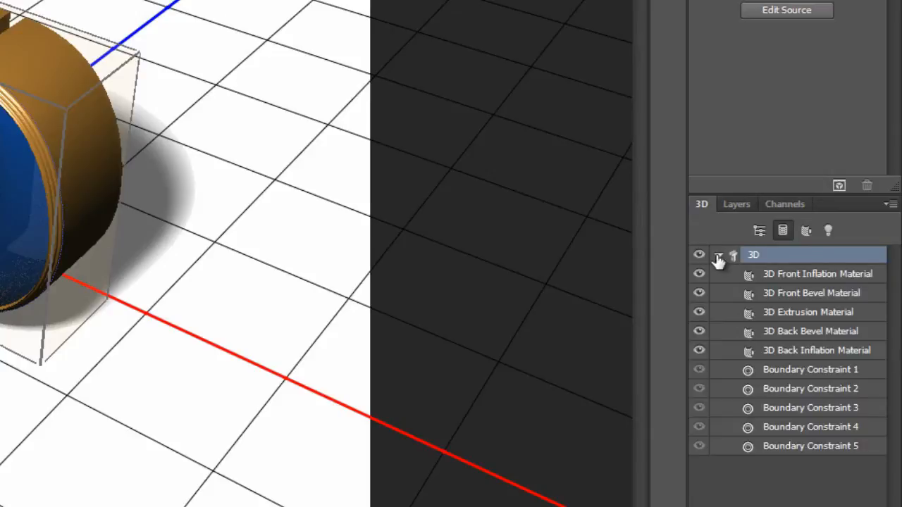
click(806, 231)
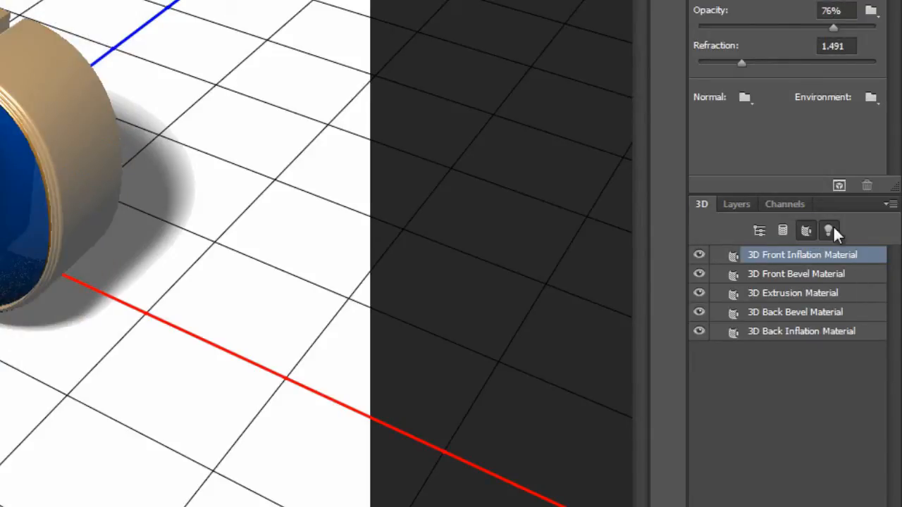
click(832, 231)
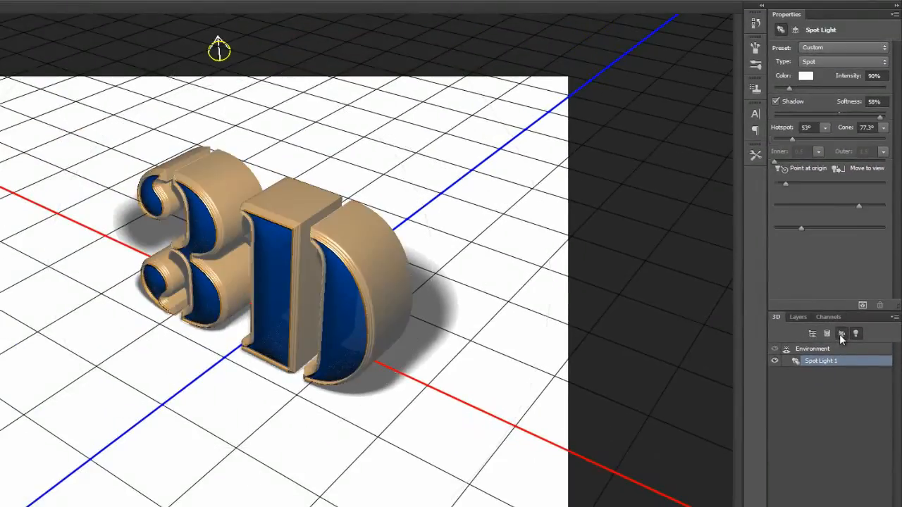
click(806, 231)
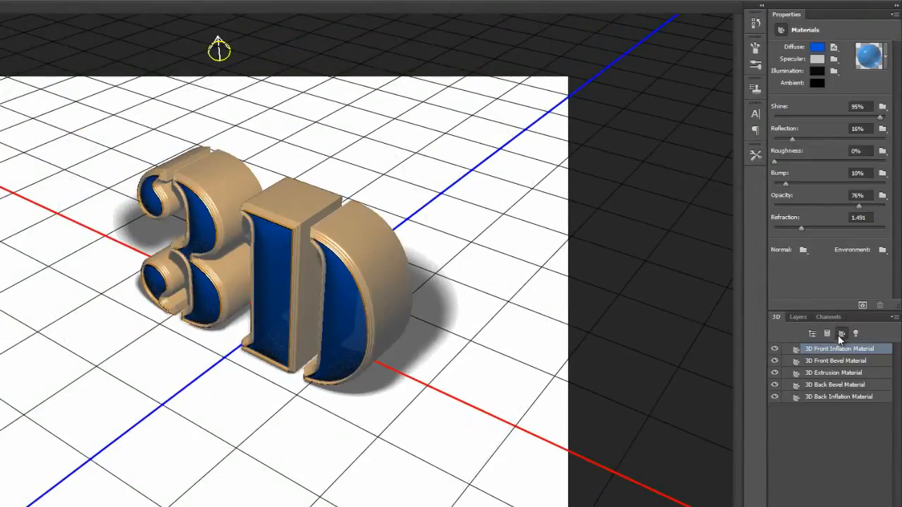
click(826, 334)
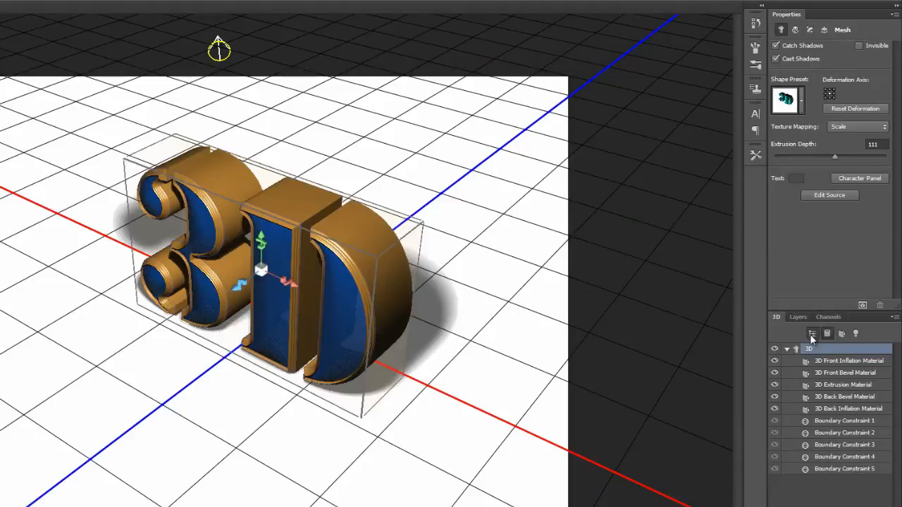
click(811, 334)
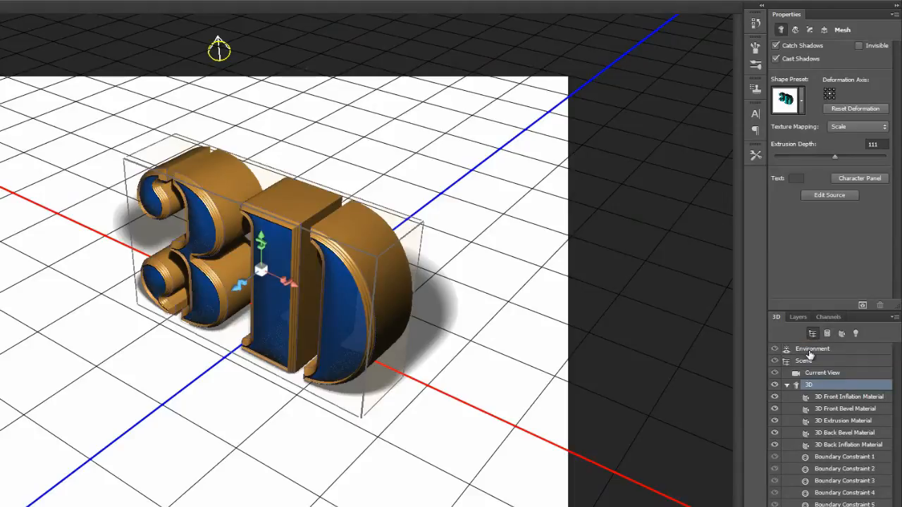
- In the environment's ground plane settings, set the shadow opacity to 0% and the reflection opacity to 49%
click(817, 352)
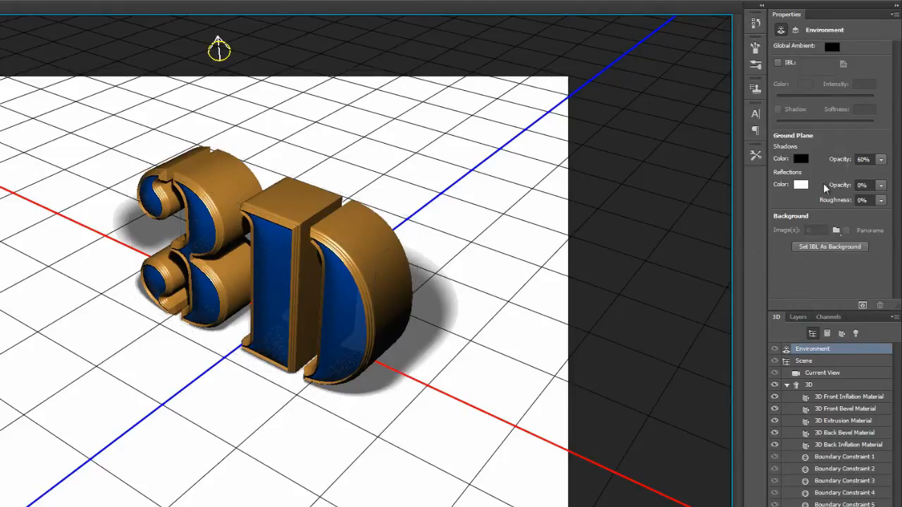
drag(842, 162, 655, 162)
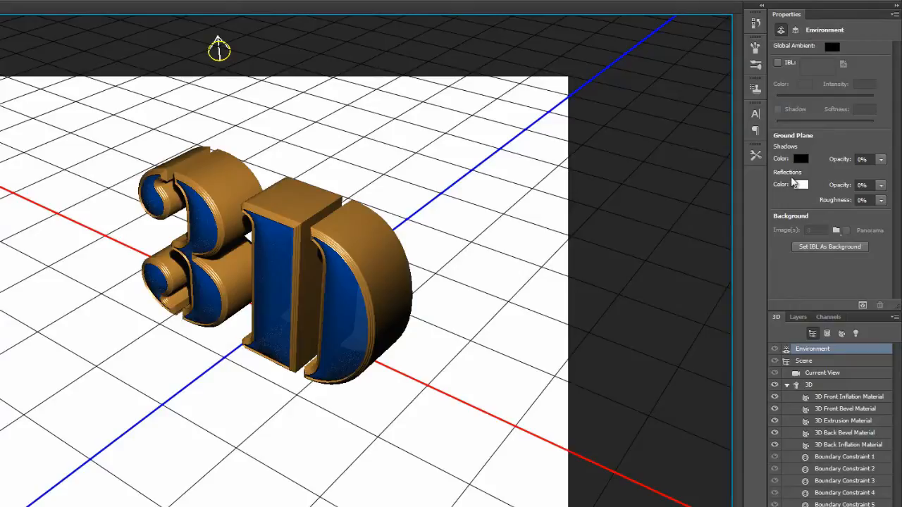
click(862, 186)
drag(862, 186, 818, 190)
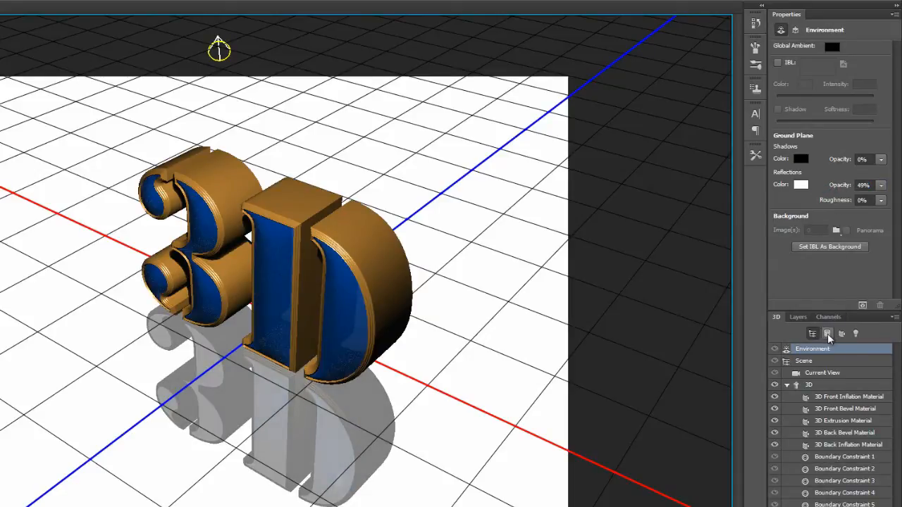
- Examine the scene's surface style options and its coordinate settings
click(810, 361)
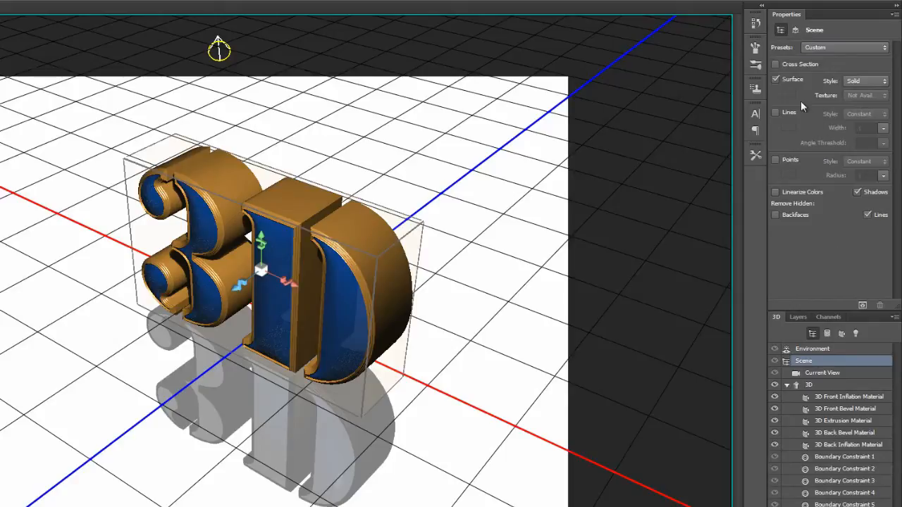
click(863, 82)
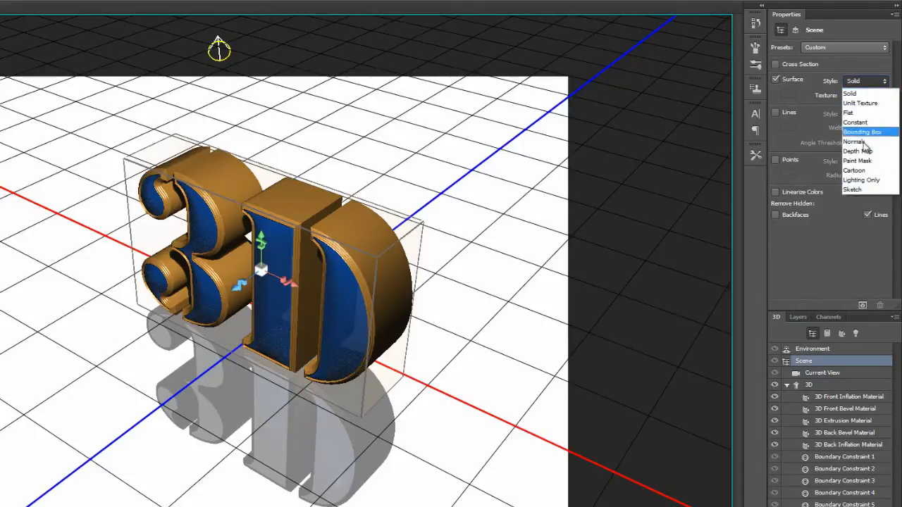
click(844, 64)
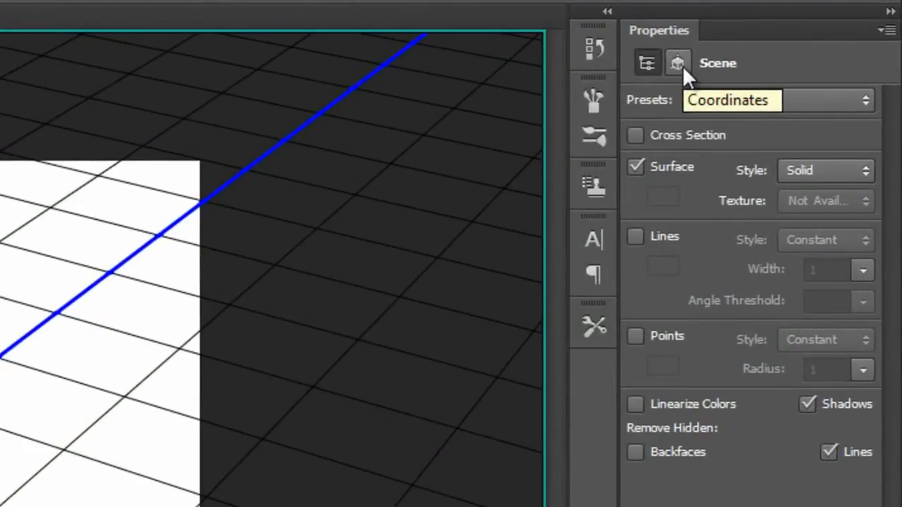
click(678, 63)
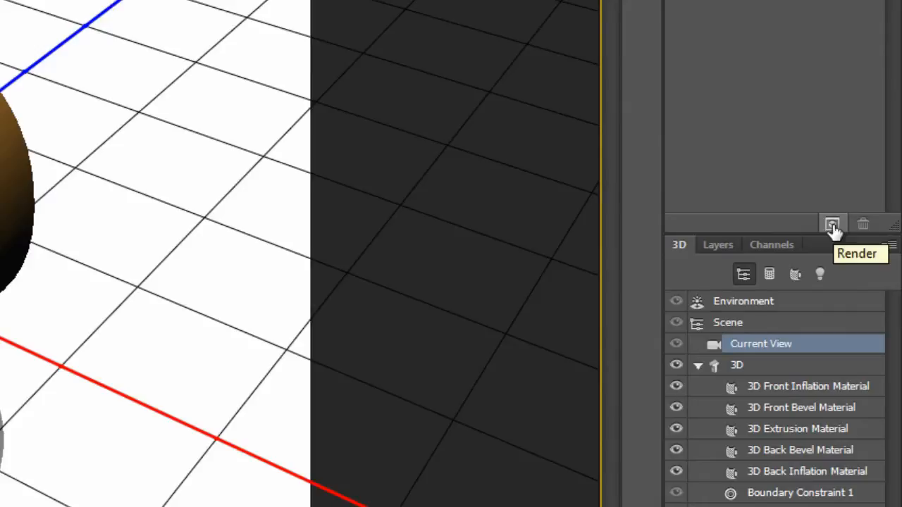
- Try a full render, and render only a rectangular marquee selection enclosing the 3D text and its reflection
click(832, 225)
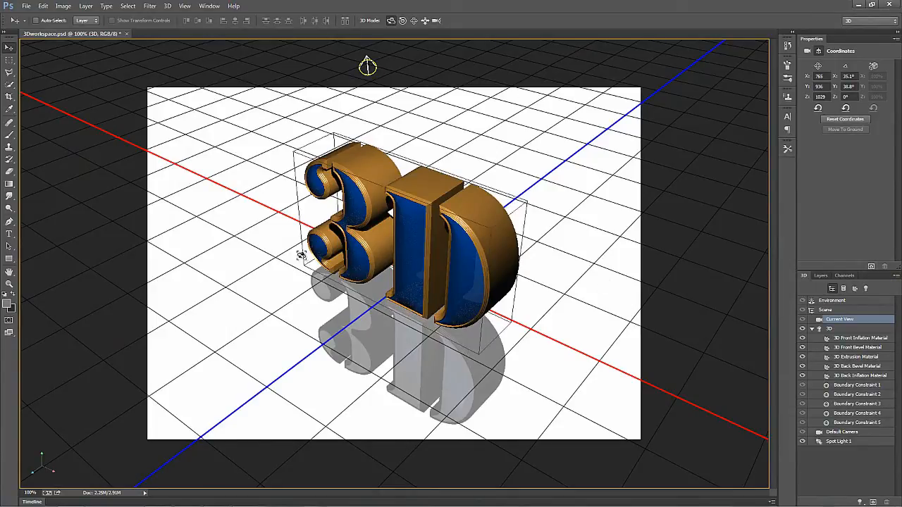
click(9, 60)
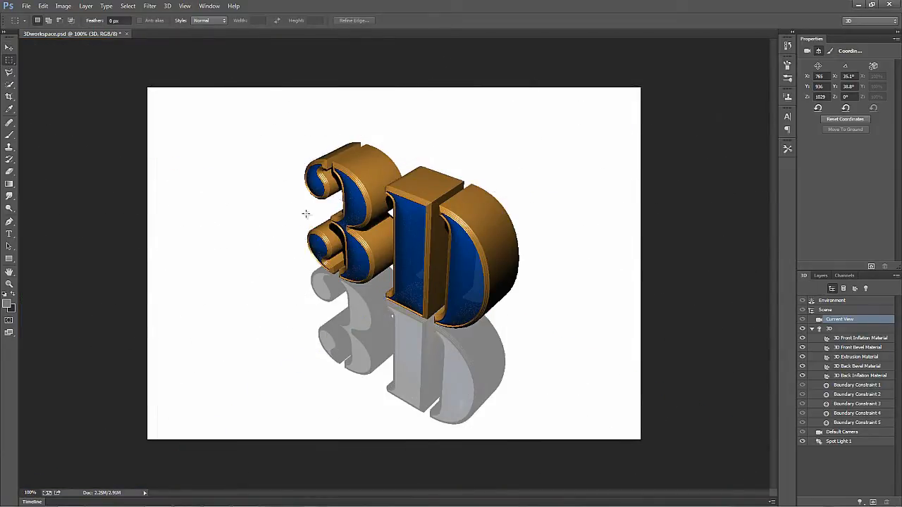
drag(244, 112, 553, 431)
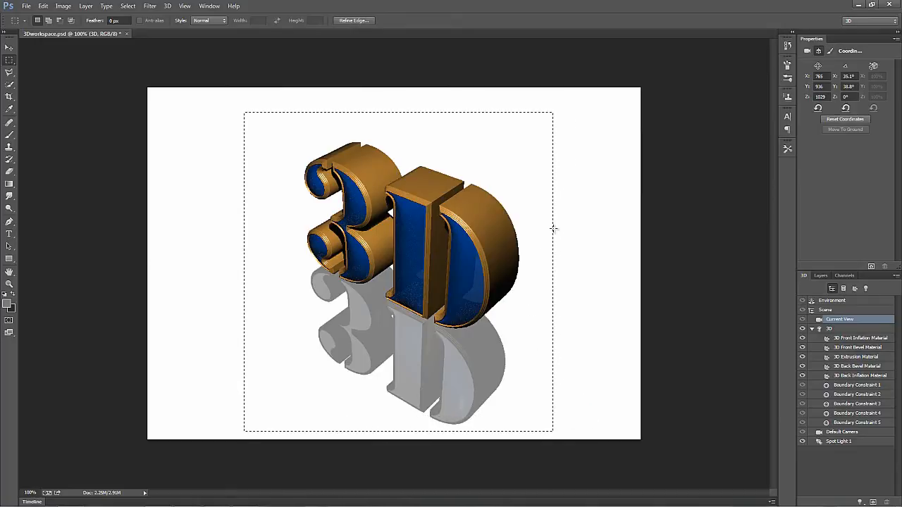
click(871, 267)
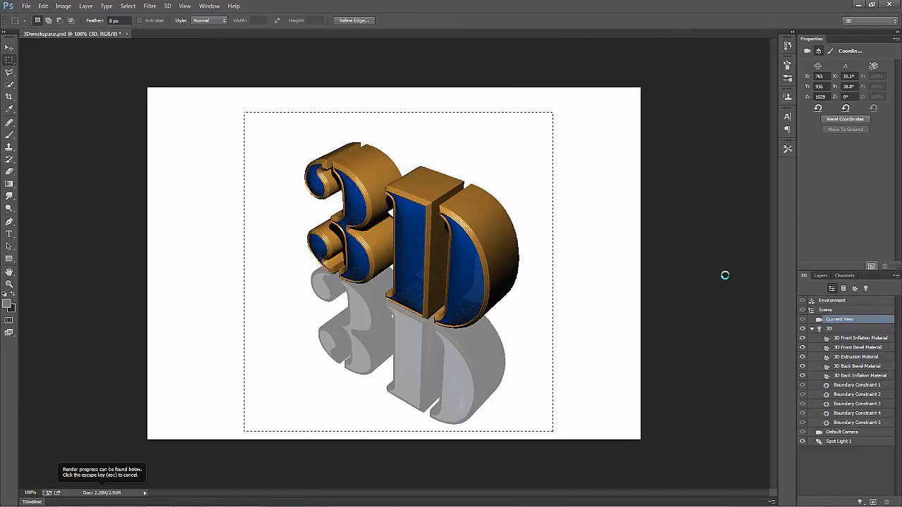